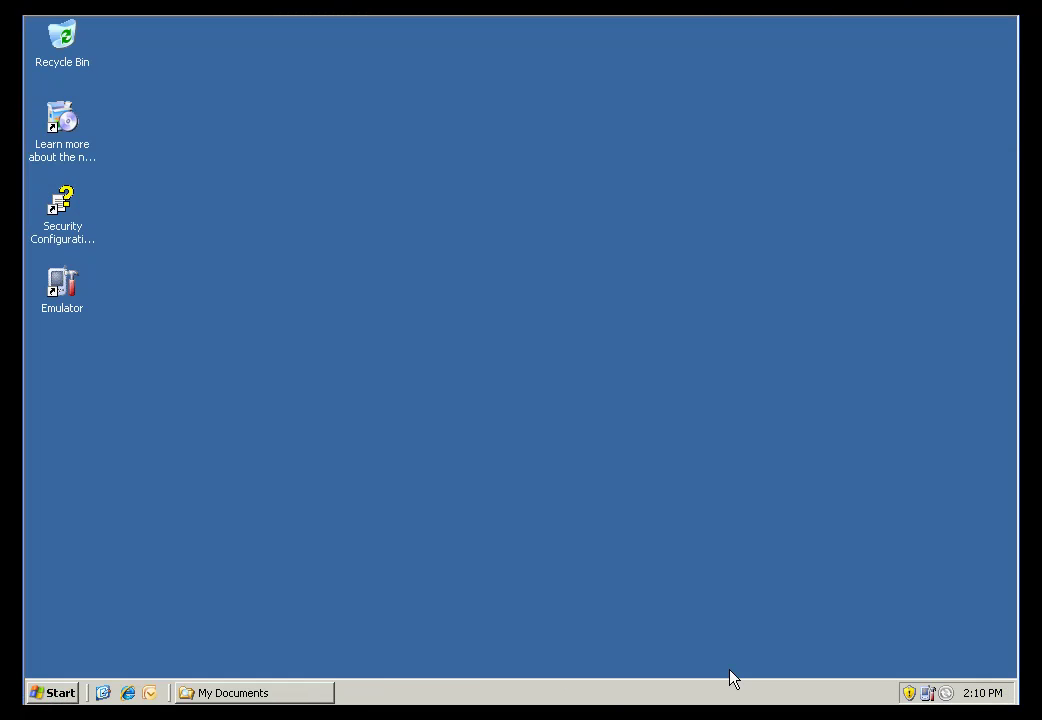
Restore My Documents and widen the Name column until full installer file names show.
{"action": "left_click", "coordinate": [302, 692]}
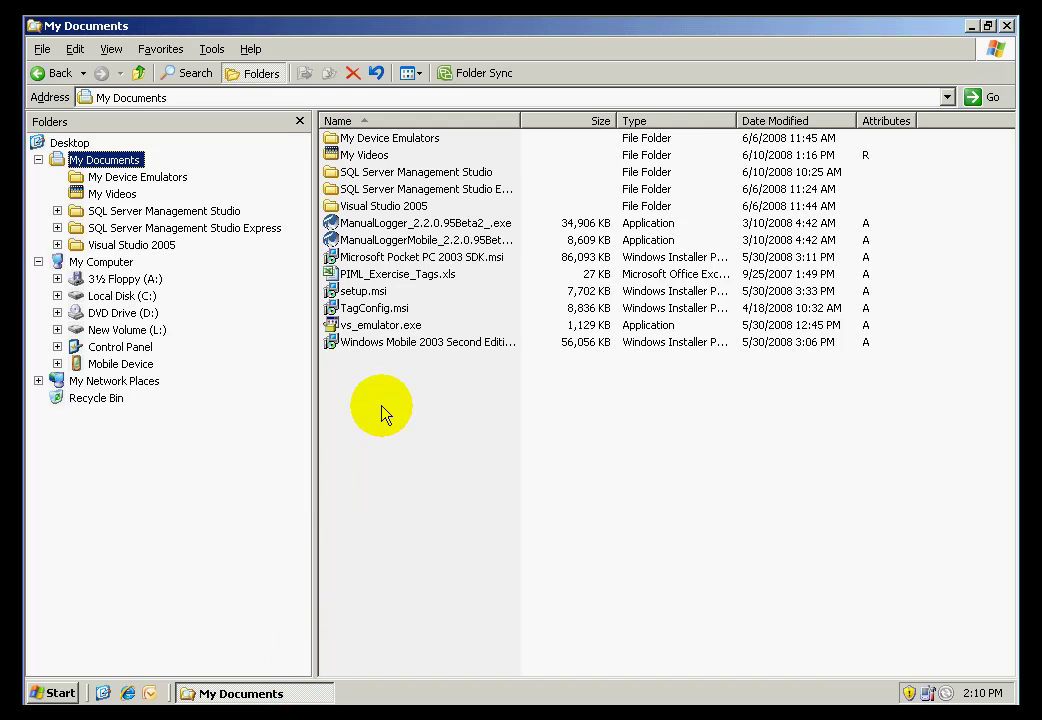
{"action": "left_click_drag", "start_coordinate": [518, 121], "coordinate": [614, 120]}
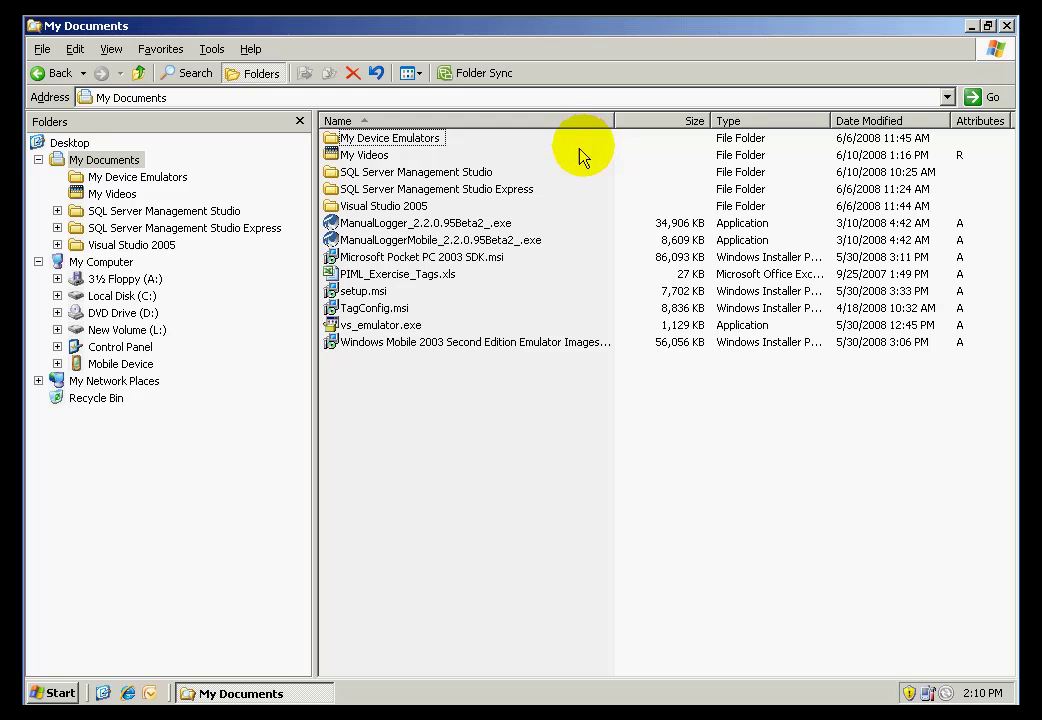
Unzip ManualLoggerMobile_2.2.0.95Beta2_.exe with WinZip Self-Extractor to reach the v2.2.0 Beta2 setup welcome.
{"action": "double_click", "coordinate": [483, 242]}
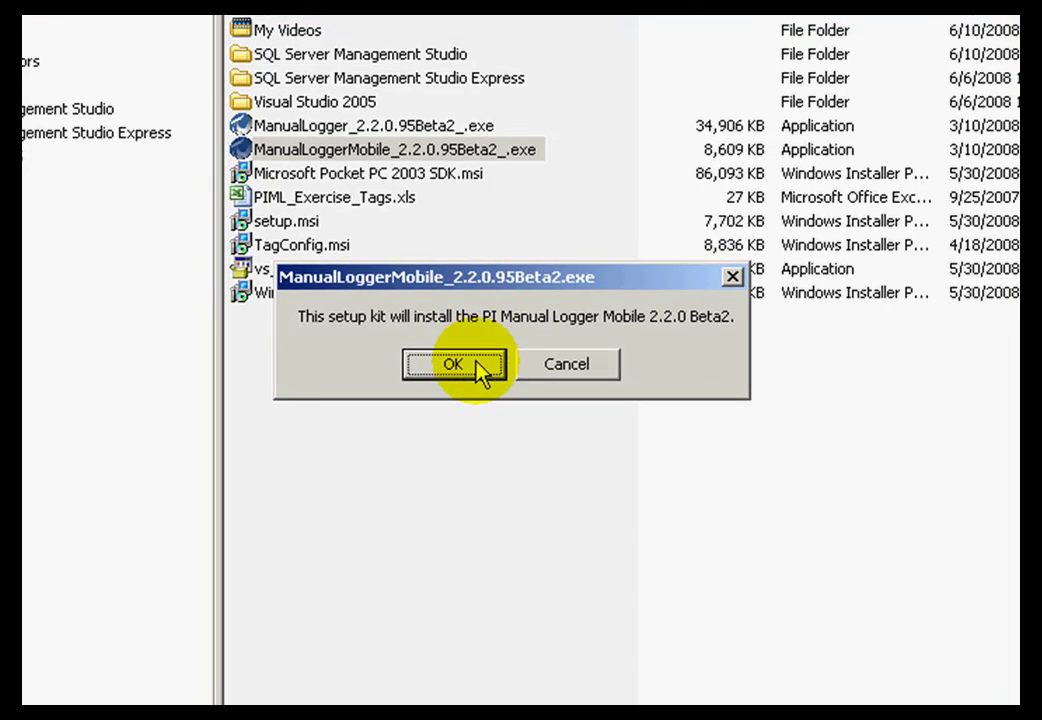
{"action": "left_click", "coordinate": [482, 362]}
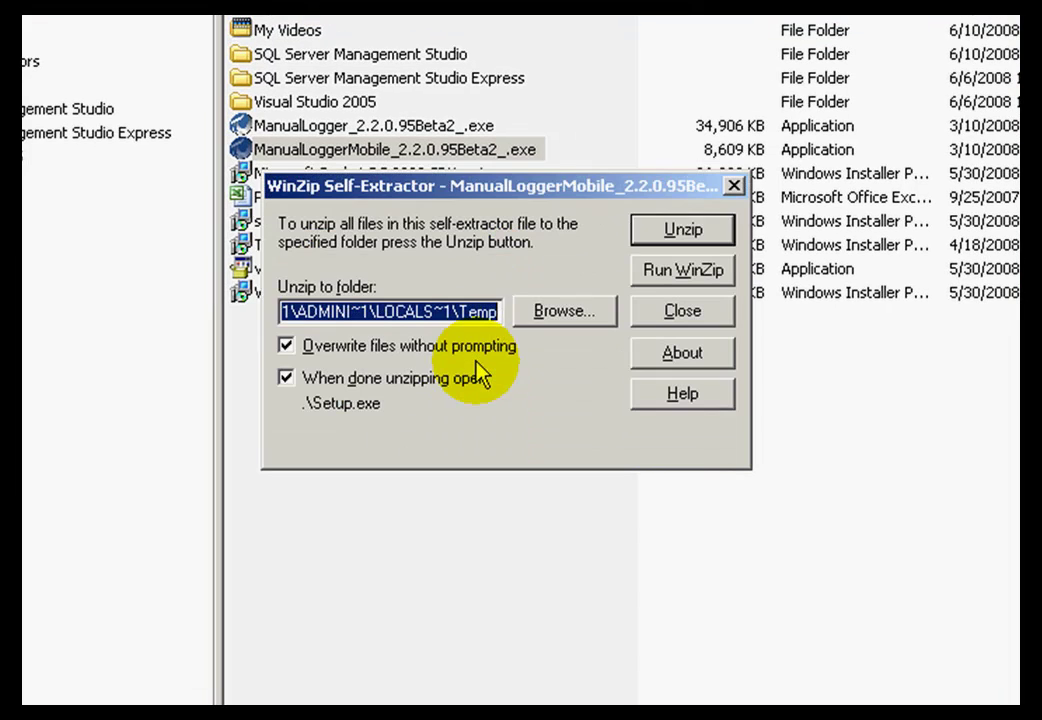
{"action": "left_click", "coordinate": [640, 232]}
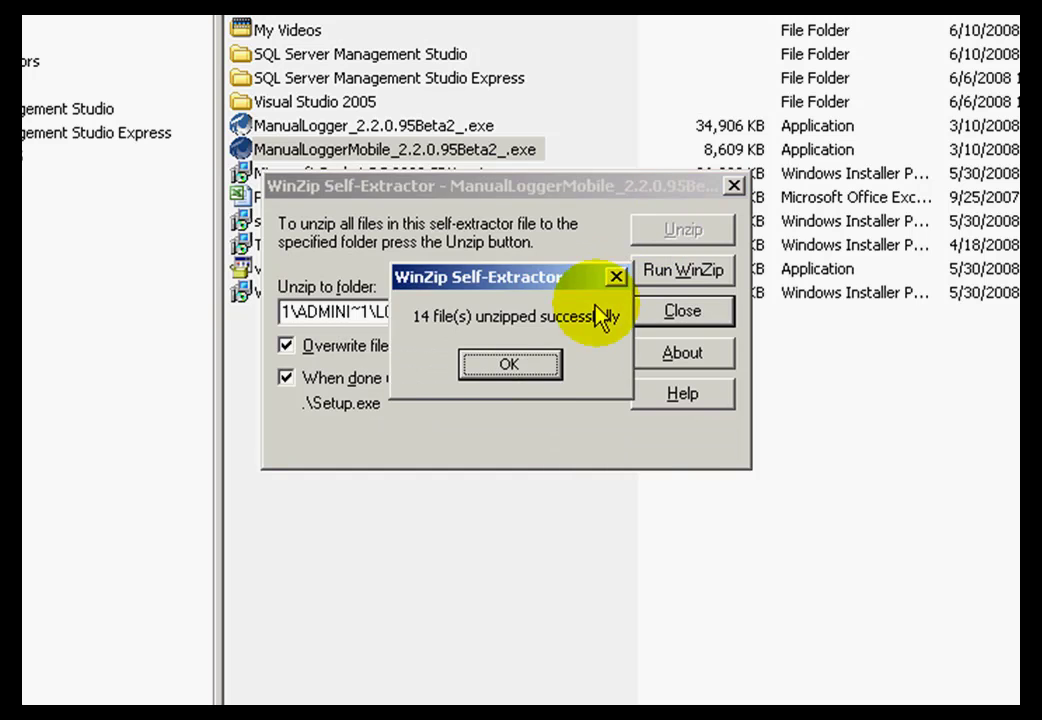
{"action": "left_click", "coordinate": [540, 368]}
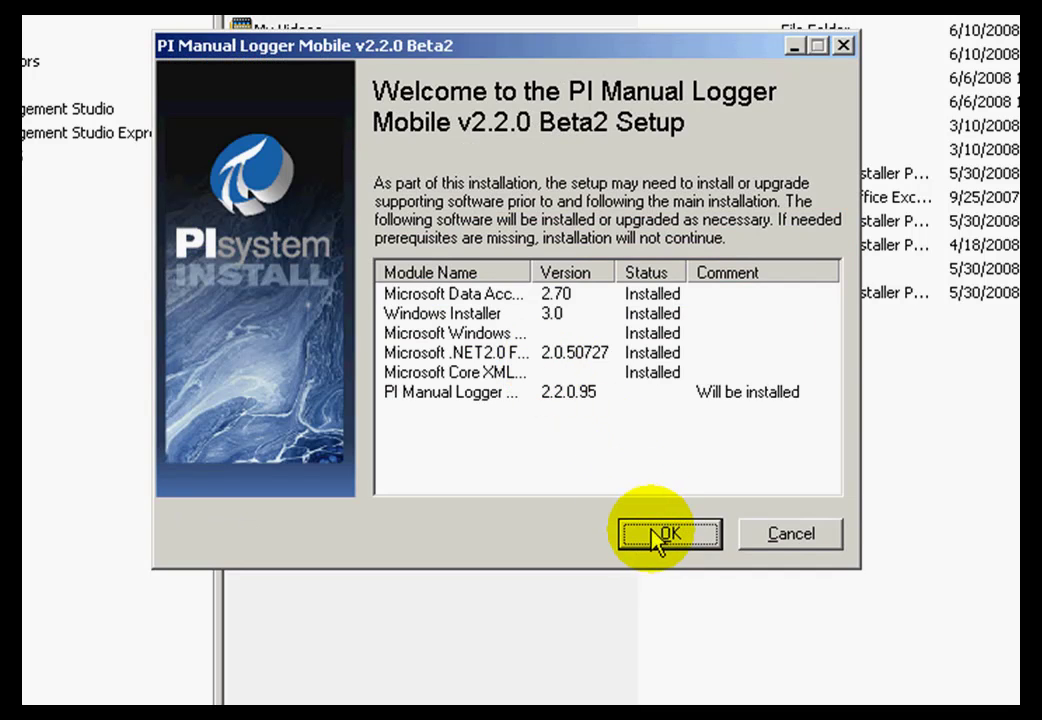
Pass the welcome and readme pages and keep the default C:\Program Files\PIPC\PimlMobile\ destination.
{"action": "left_click", "coordinate": [667, 535]}
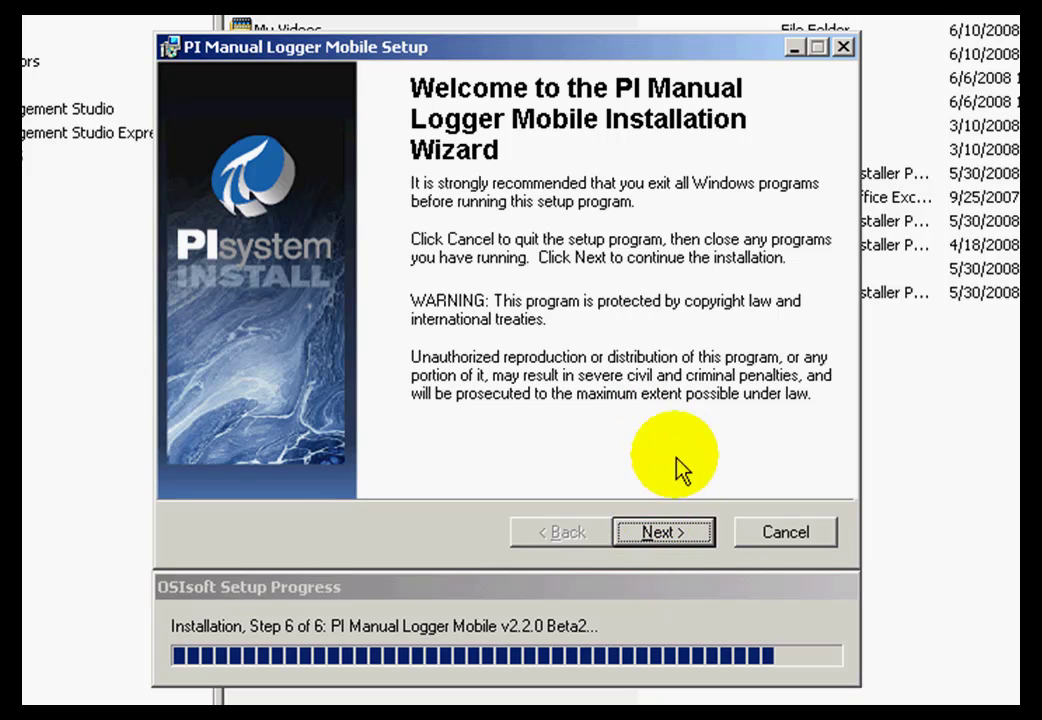
{"action": "left_click", "coordinate": [680, 540]}
{"action": "scroll", "coordinate": [830, 400], "scroll_direction": "down", "scroll_amount": 2}
{"action": "scroll", "coordinate": [830, 420], "scroll_direction": "down", "scroll_amount": 1}
{"action": "left_click", "coordinate": [705, 533]}
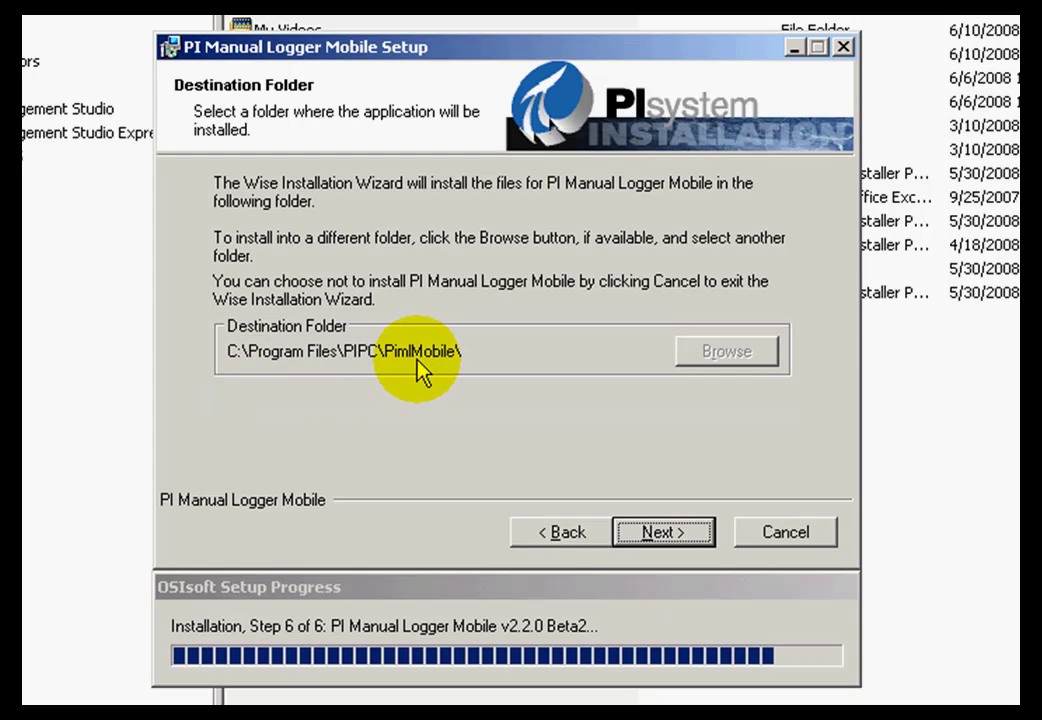
{"action": "left_click", "coordinate": [663, 534]}
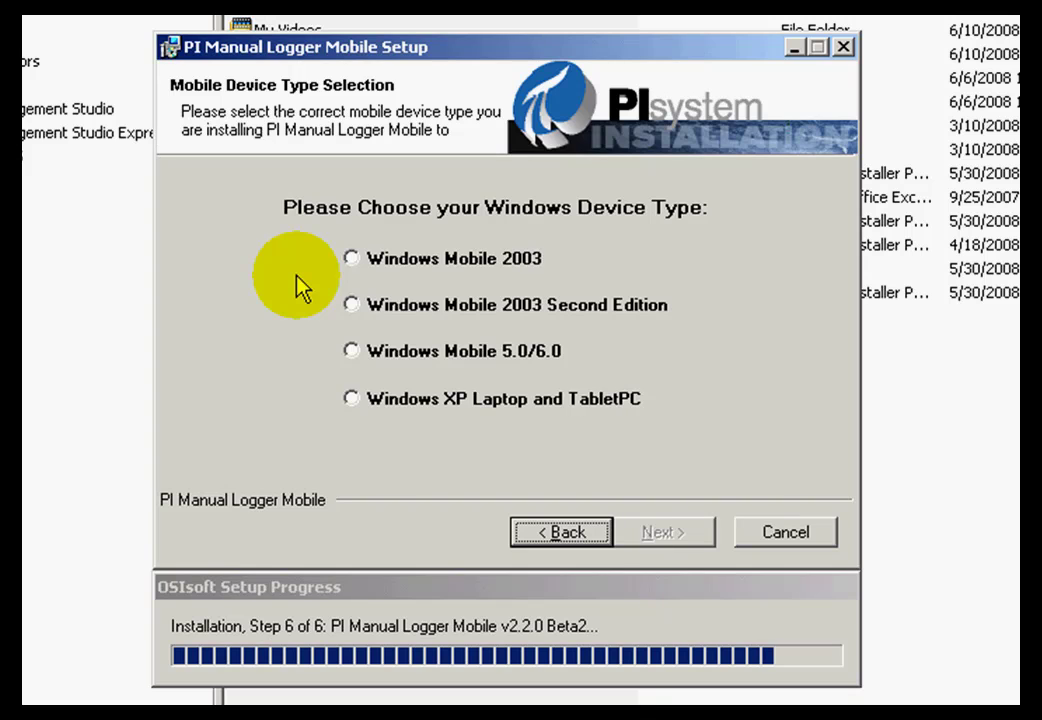
Choose Windows Mobile 2003 Second Edition as the device type and start installing.
{"action": "left_click", "coordinate": [351, 305]}
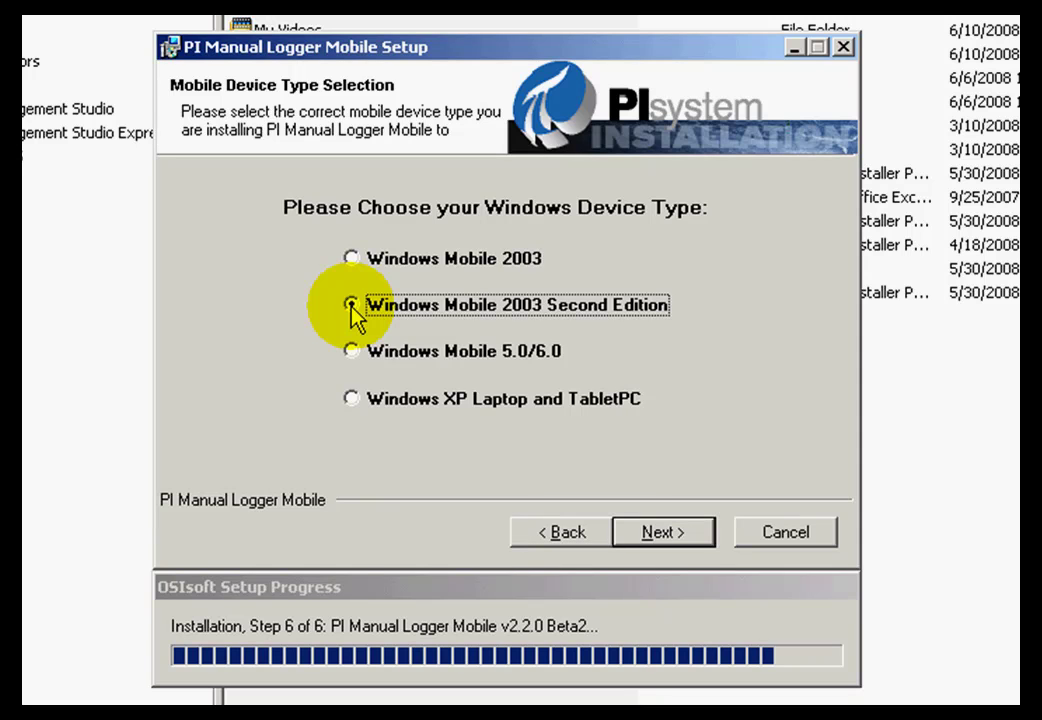
{"action": "left_click", "coordinate": [656, 540]}
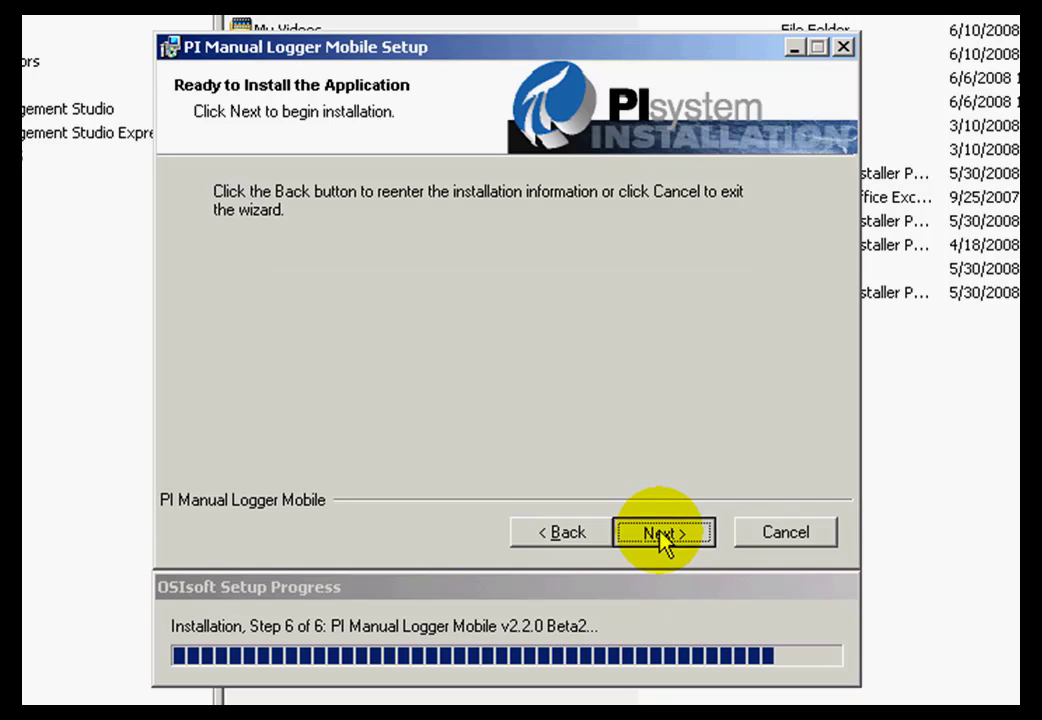
{"action": "left_click", "coordinate": [663, 541]}
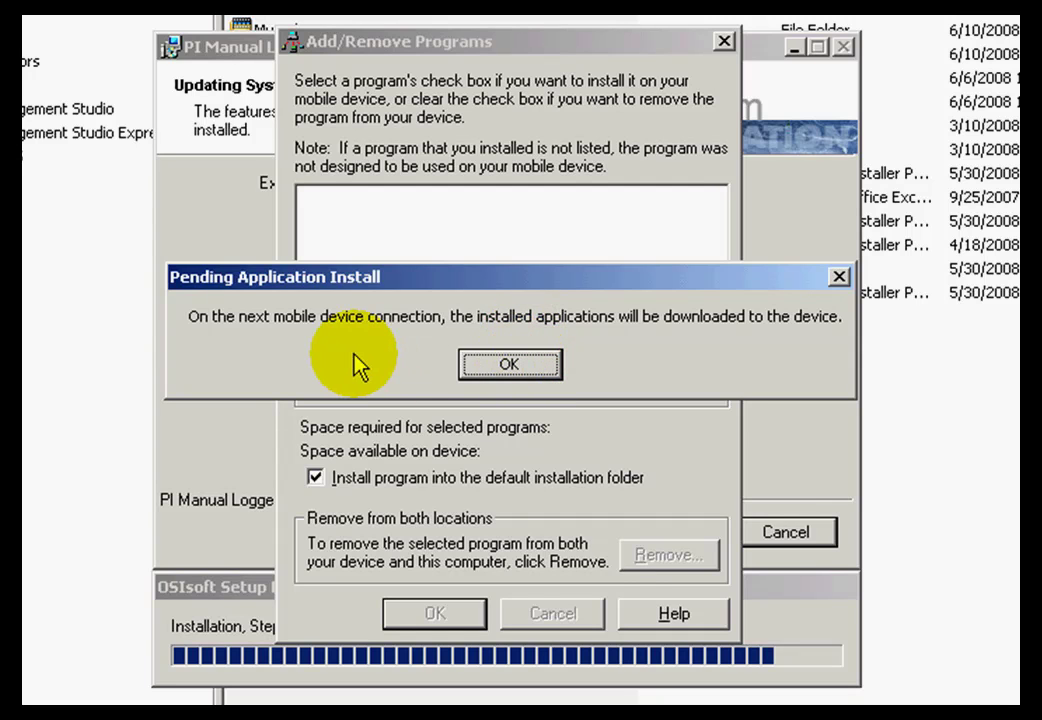
Acknowledge the pending device install, finish setup, dismiss Installation Complete and minimize My Documents.
{"action": "left_click", "coordinate": [497, 365]}
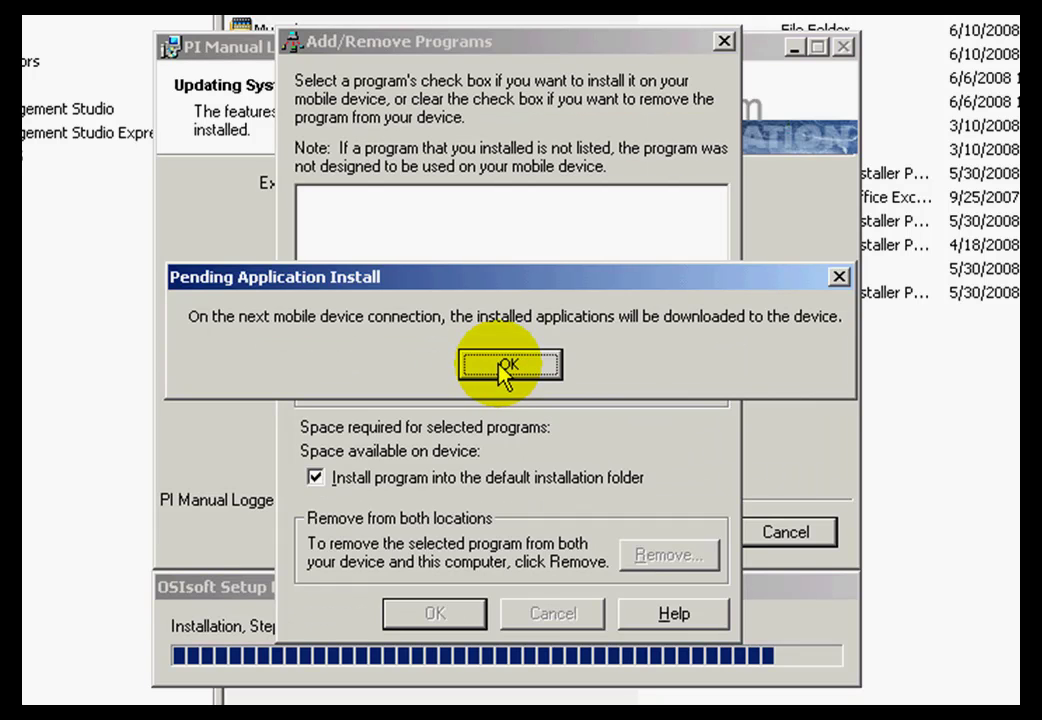
{"action": "left_click", "coordinate": [500, 364]}
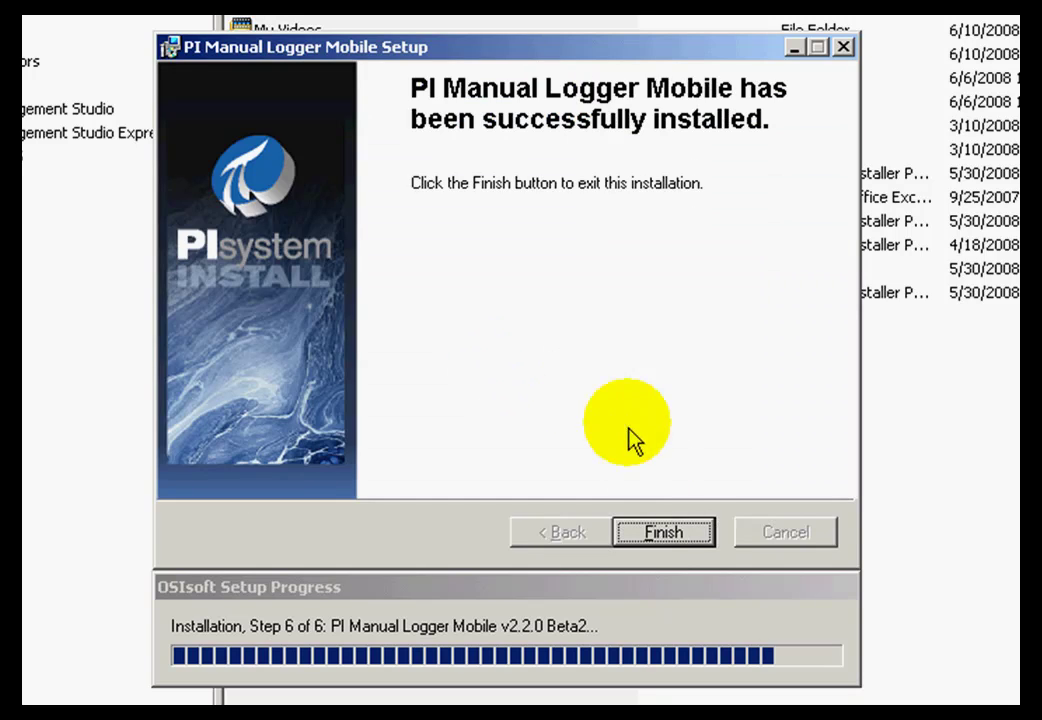
{"action": "left_click", "coordinate": [672, 534]}
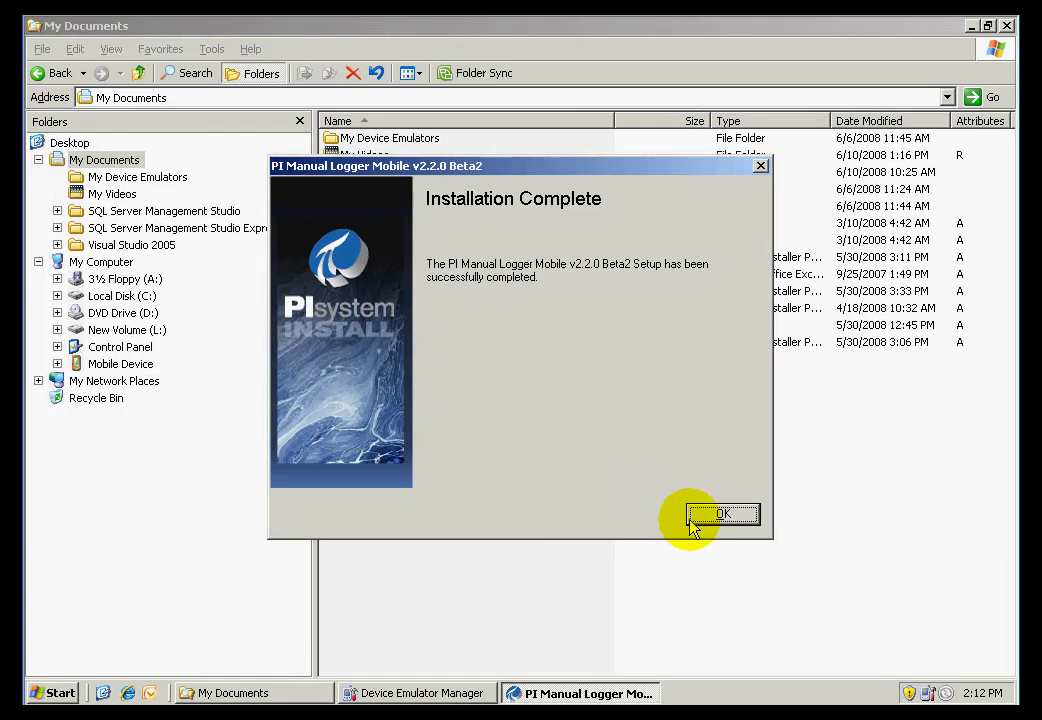
{"action": "left_click", "coordinate": [710, 516]}
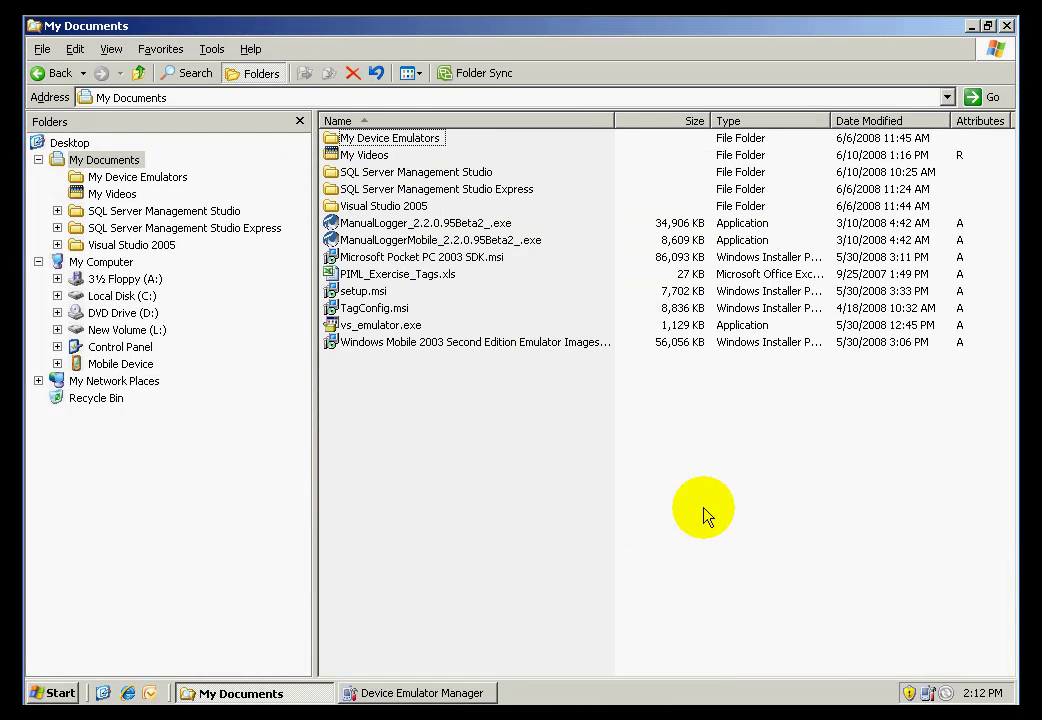
{"action": "left_click", "coordinate": [971, 27]}
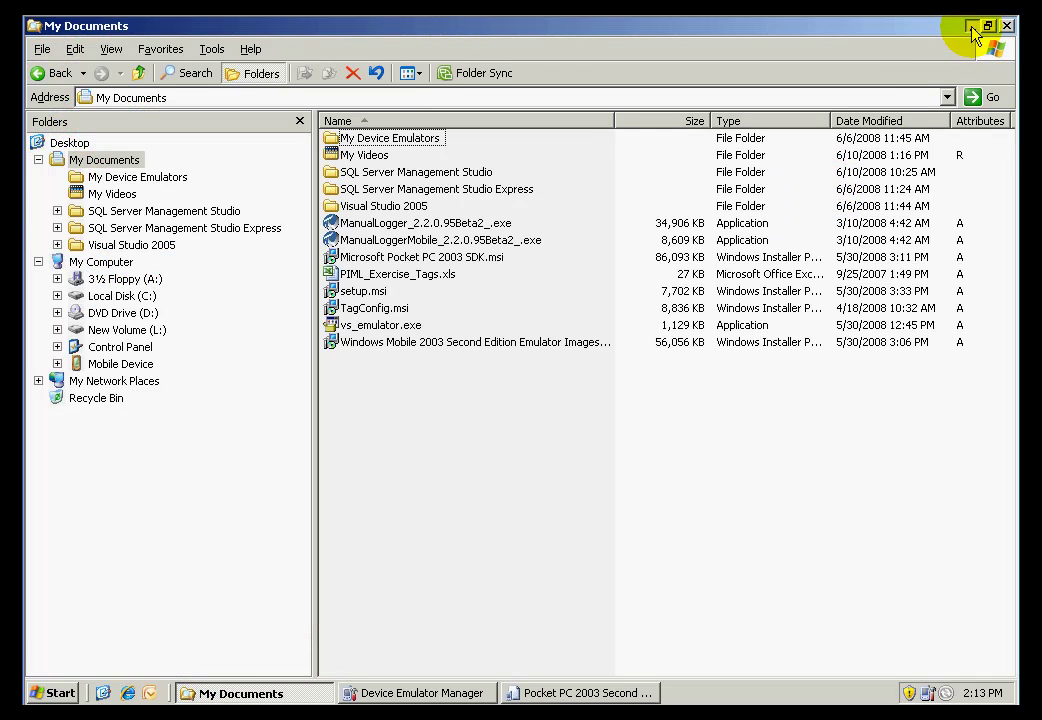
{"action": "left_click", "coordinate": [971, 27]}
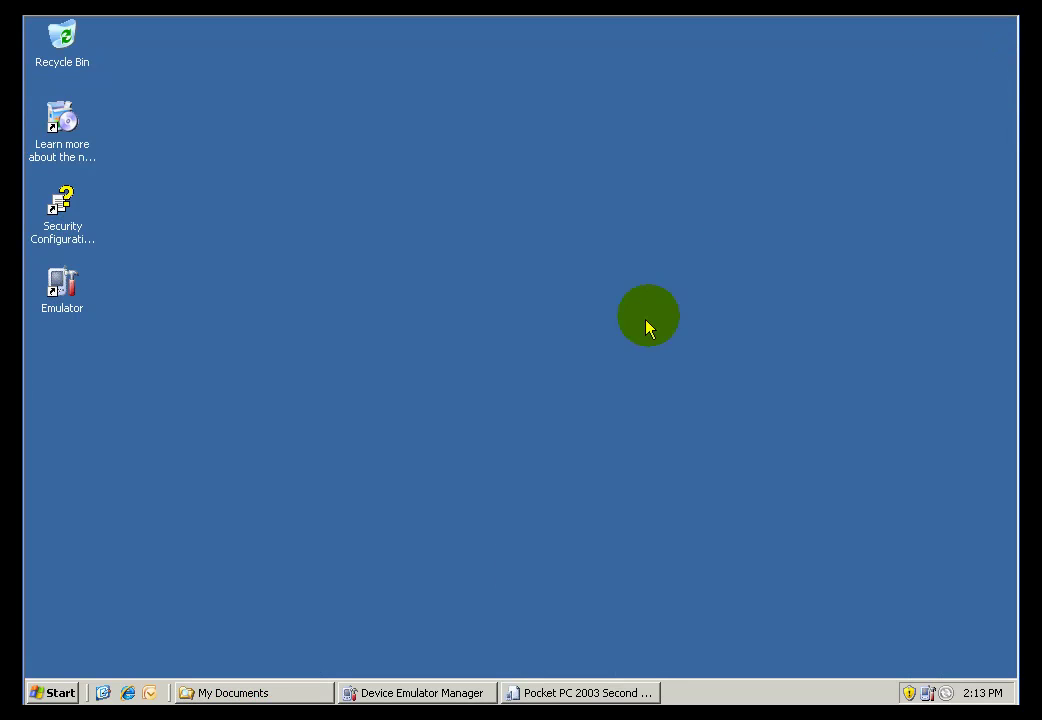
Move the Pocket PC emulator to the right and open Microsoft ActiveSync from its tray icon.
{"action": "left_click", "coordinate": [523, 690]}
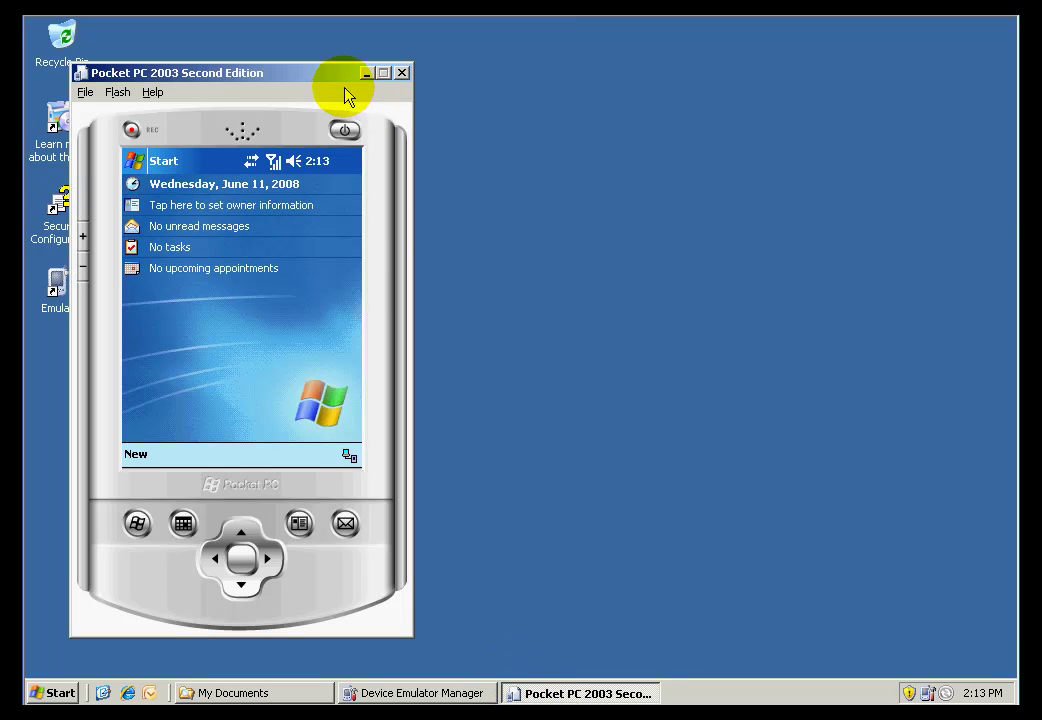
{"action": "mouse_move", "coordinate": [339, 77]}
{"action": "left_mouse_down"}
{"action": "mouse_move", "coordinate": [870, 57]}
{"action": "mouse_move", "coordinate": [882, 46]}
{"action": "left_mouse_up"}
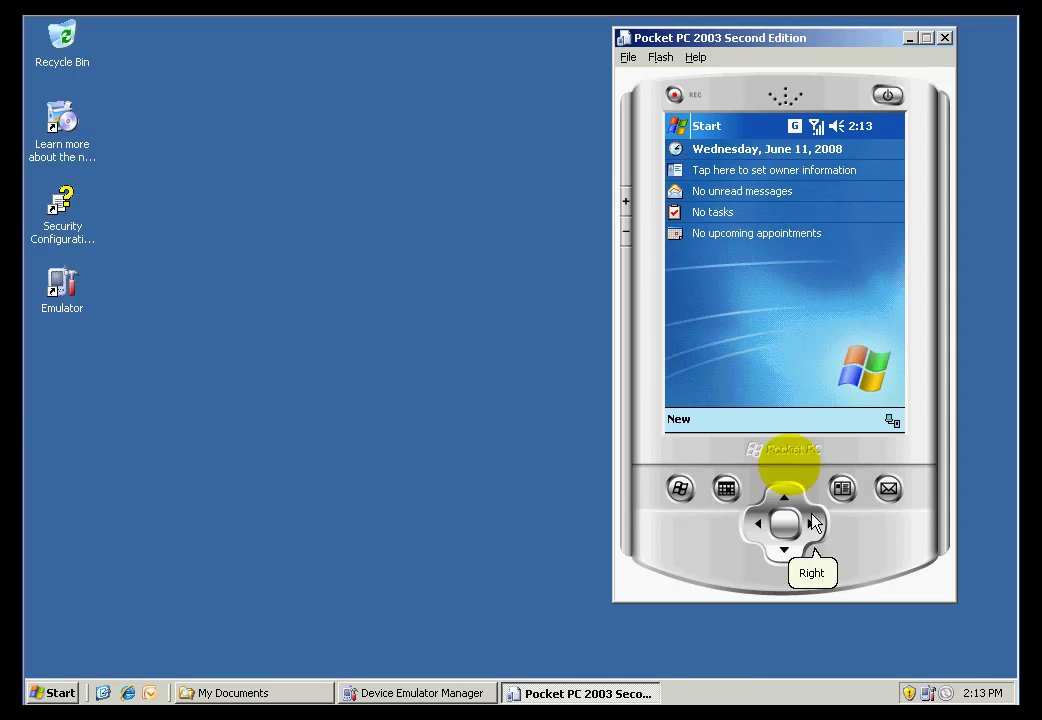
{"action": "left_click", "coordinate": [945, 692]}
{"action": "right_click", "coordinate": [945, 692]}
{"action": "left_click", "coordinate": [893, 563]}
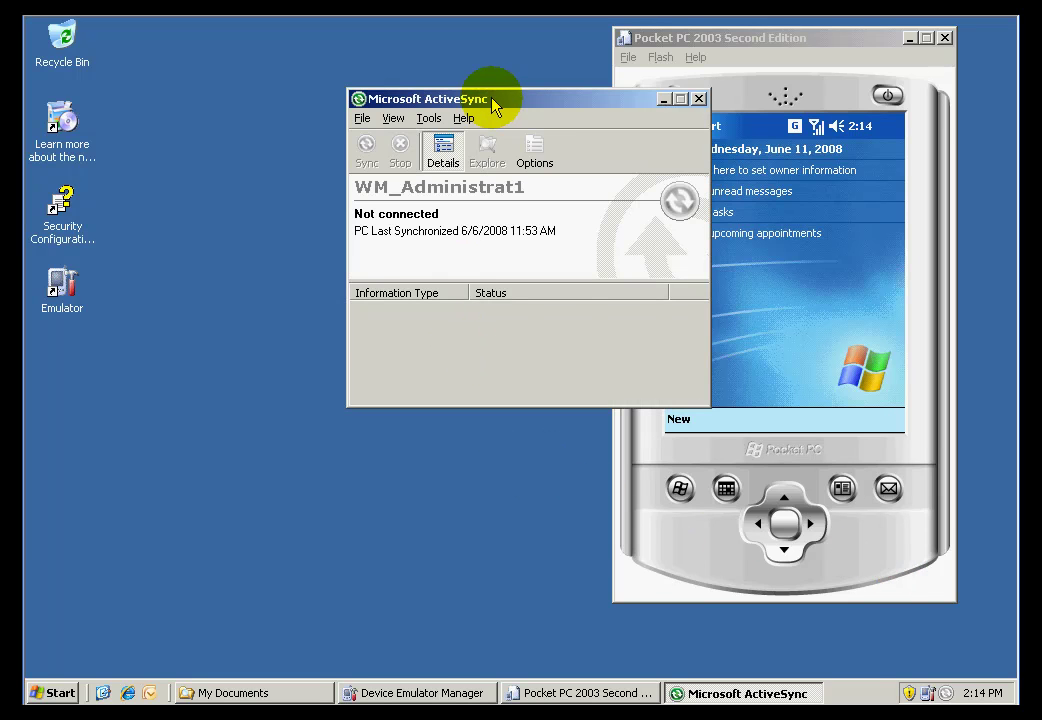
Arrange the windows and open Device Emulator Manager's actions for Pocket PC 2003 SE Emulator.
{"action": "left_click_drag", "start_coordinate": [493, 100], "coordinate": [253, 42]}
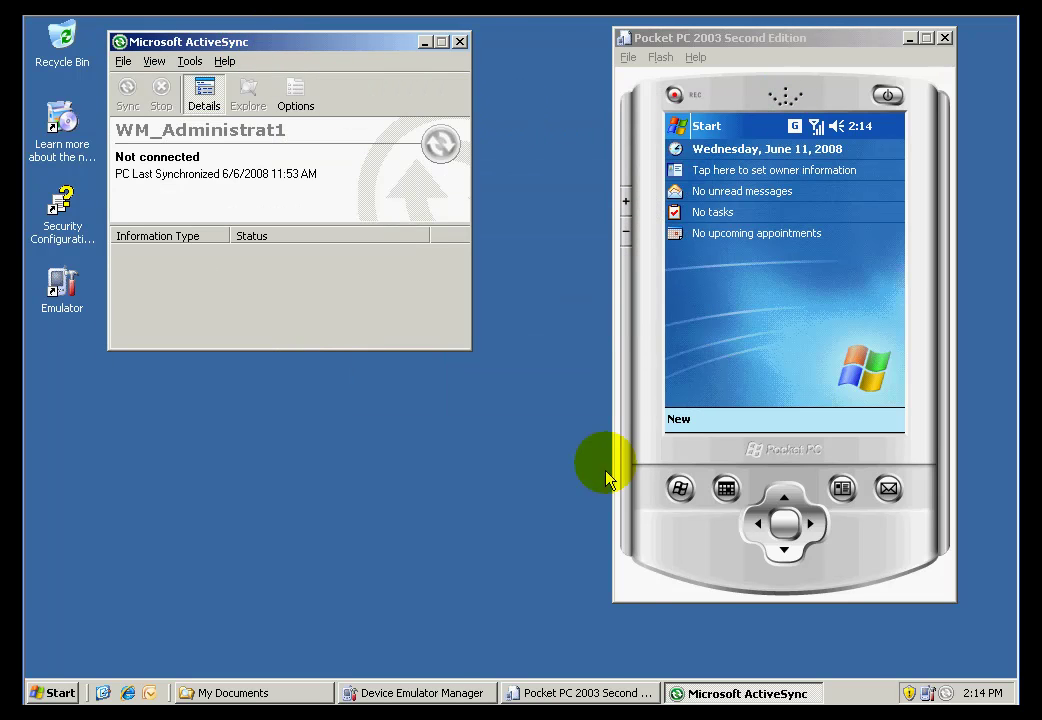
{"action": "left_click", "coordinate": [600, 693]}
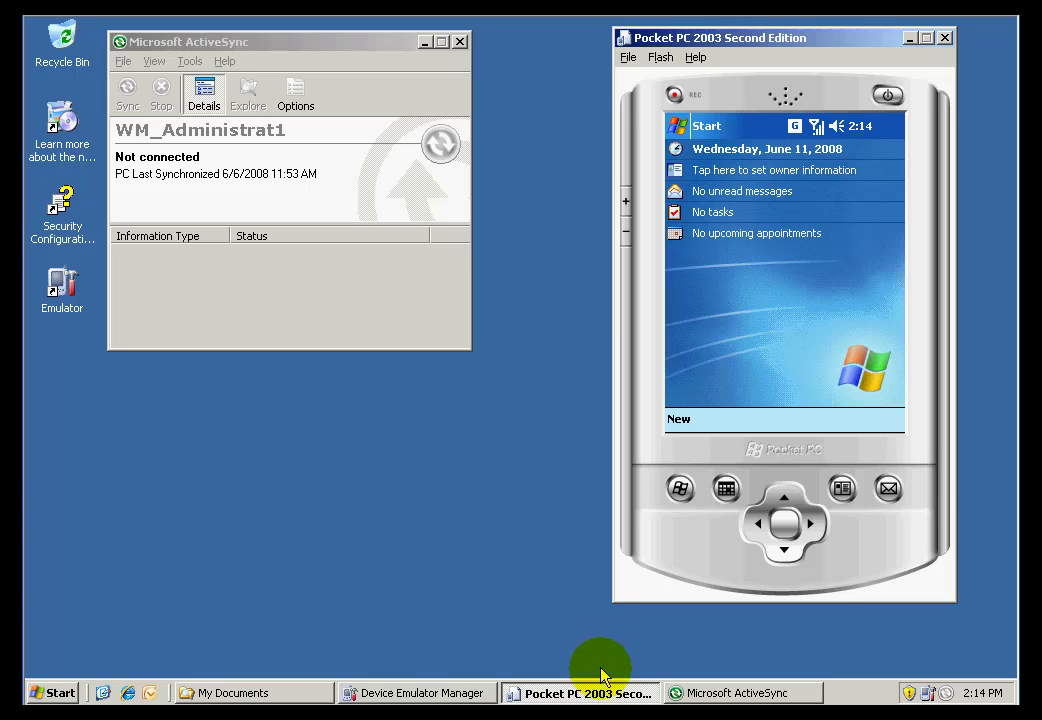
{"action": "left_click", "coordinate": [465, 693]}
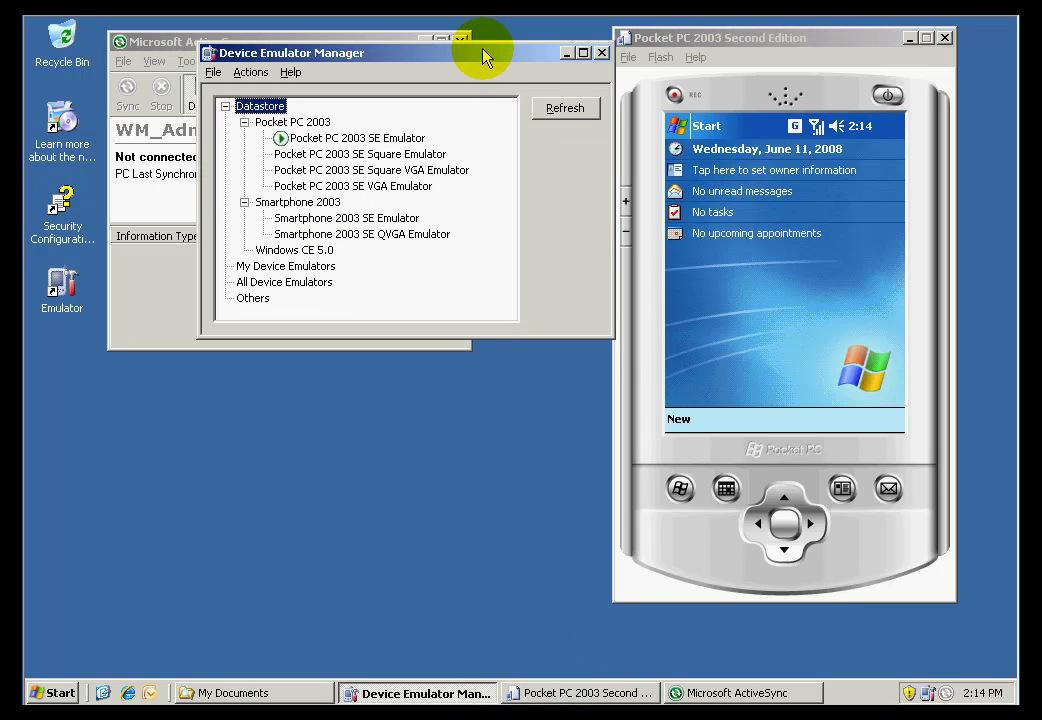
{"action": "left_click_drag", "start_coordinate": [481, 51], "coordinate": [912, 371]}
{"action": "right_click", "coordinate": [760, 458]}
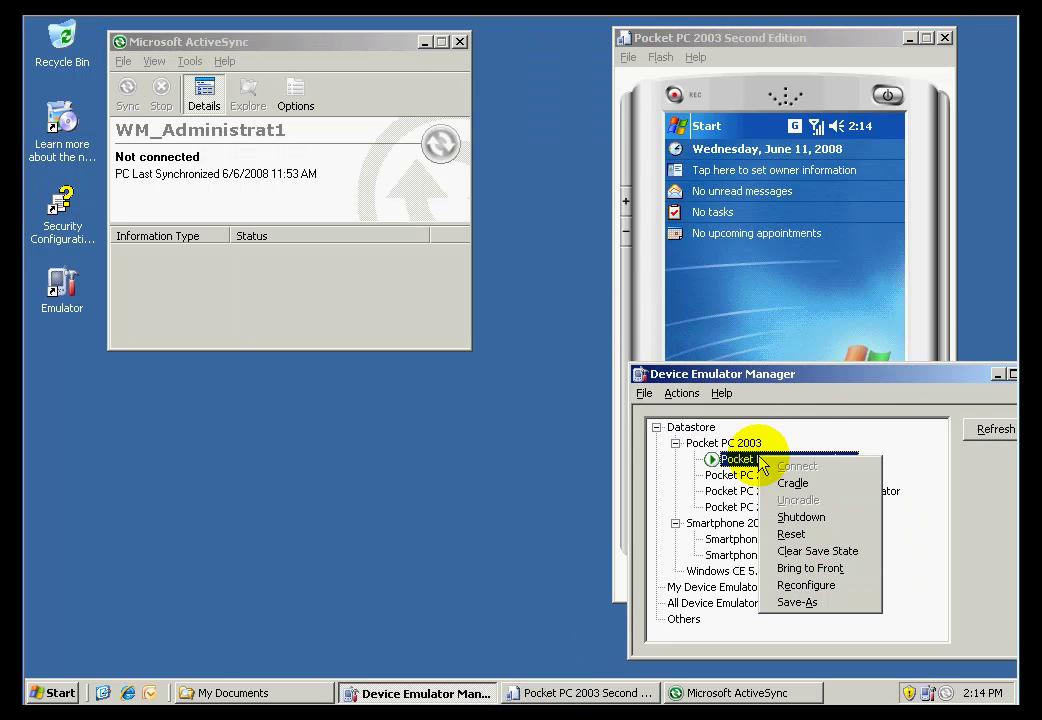
Cradle the Pocket PC 2003 SE Emulator, minimize the manager, and bring the Installing Applications prompt forward.
{"action": "left_click", "coordinate": [810, 484]}
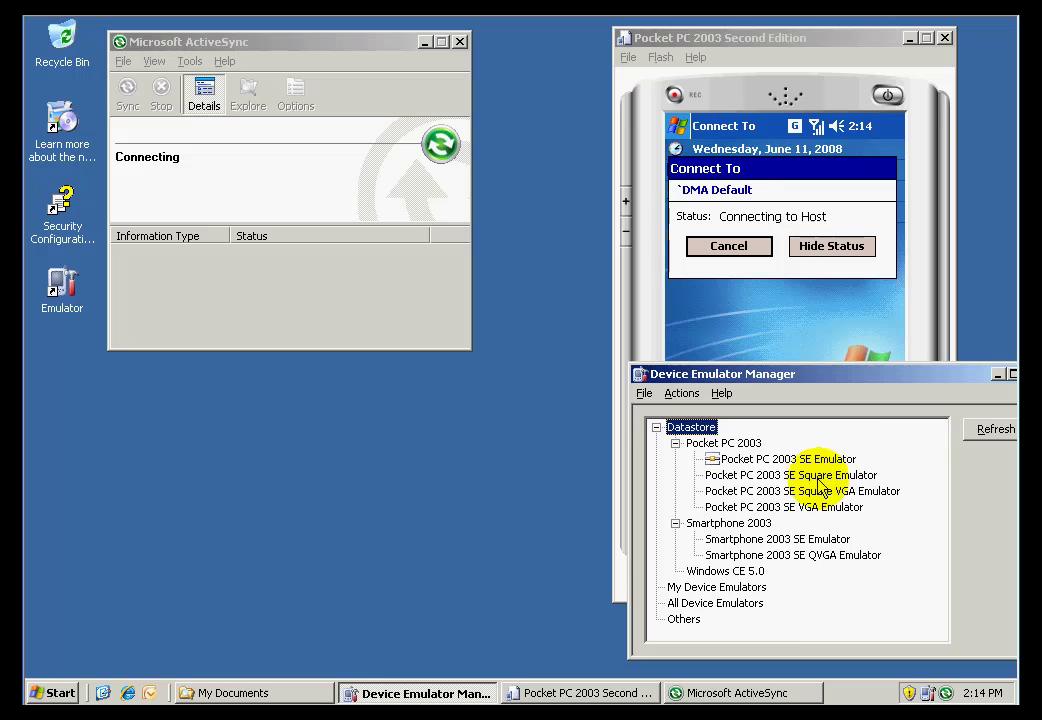
{"action": "left_click", "coordinate": [997, 375]}
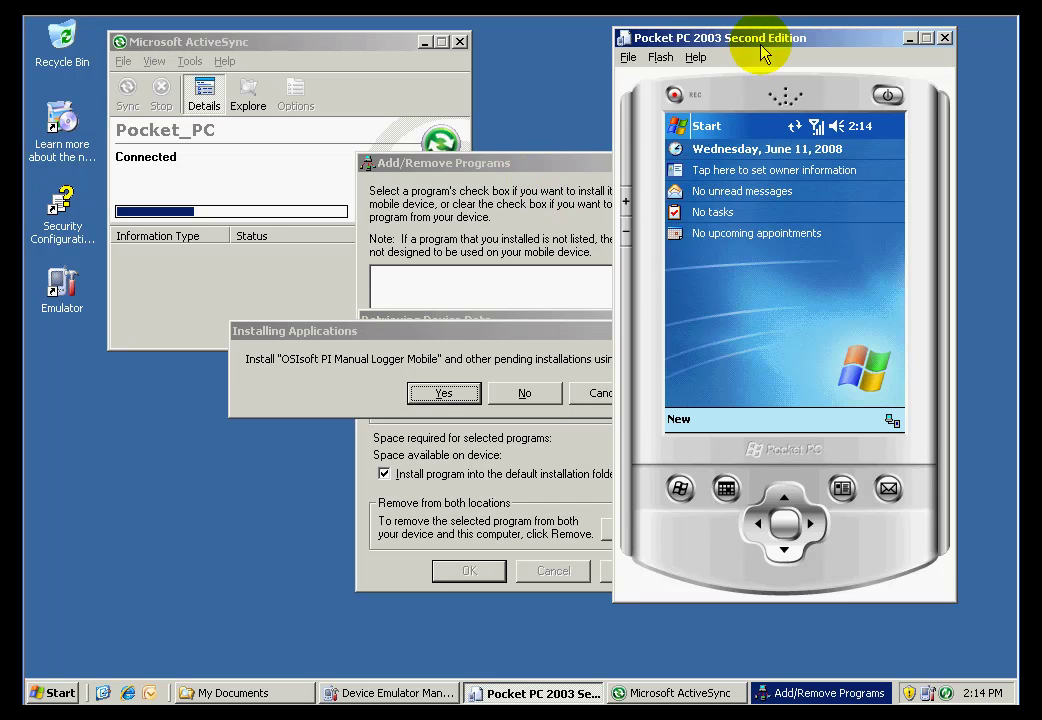
{"action": "left_click_drag", "start_coordinate": [772, 45], "coordinate": [818, 44]}
{"action": "left_click", "coordinate": [549, 337]}
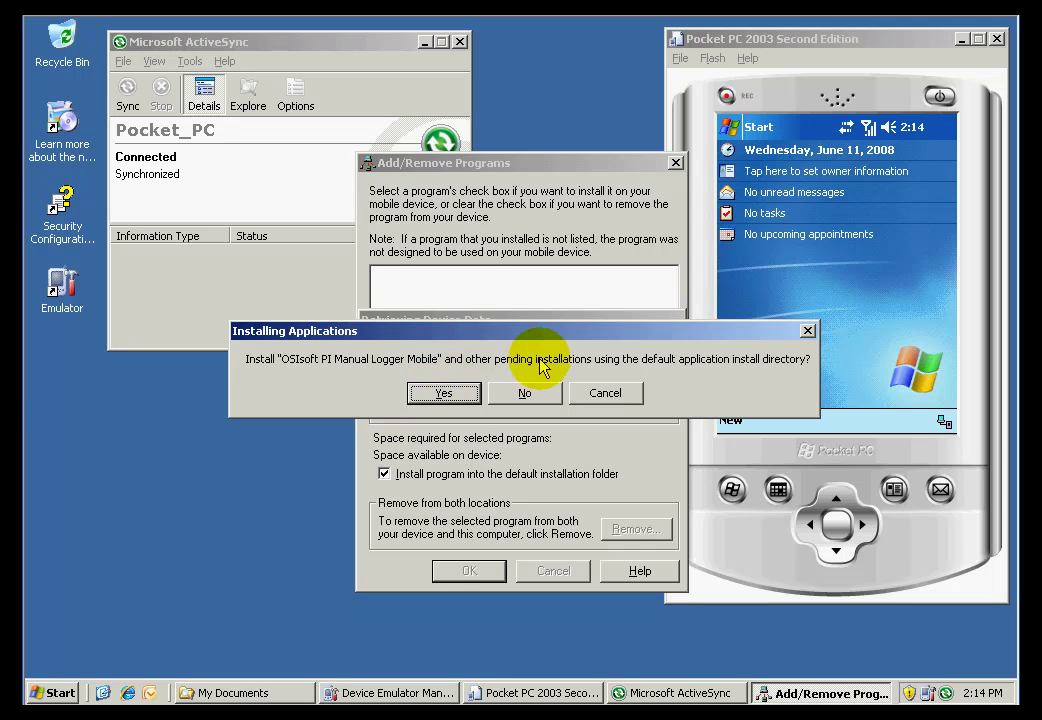
Accept installing OSIsoft PI Manual Logger Mobile in the default directory, then confirm download completion.
{"action": "left_click", "coordinate": [445, 394]}
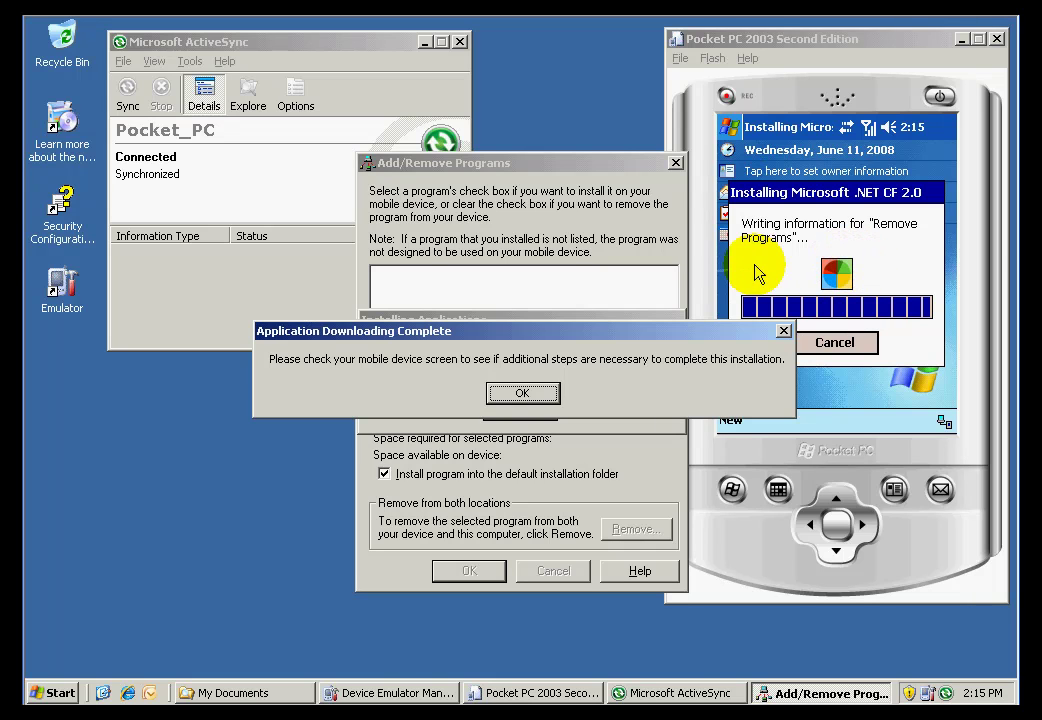
{"action": "left_click", "coordinate": [541, 396]}
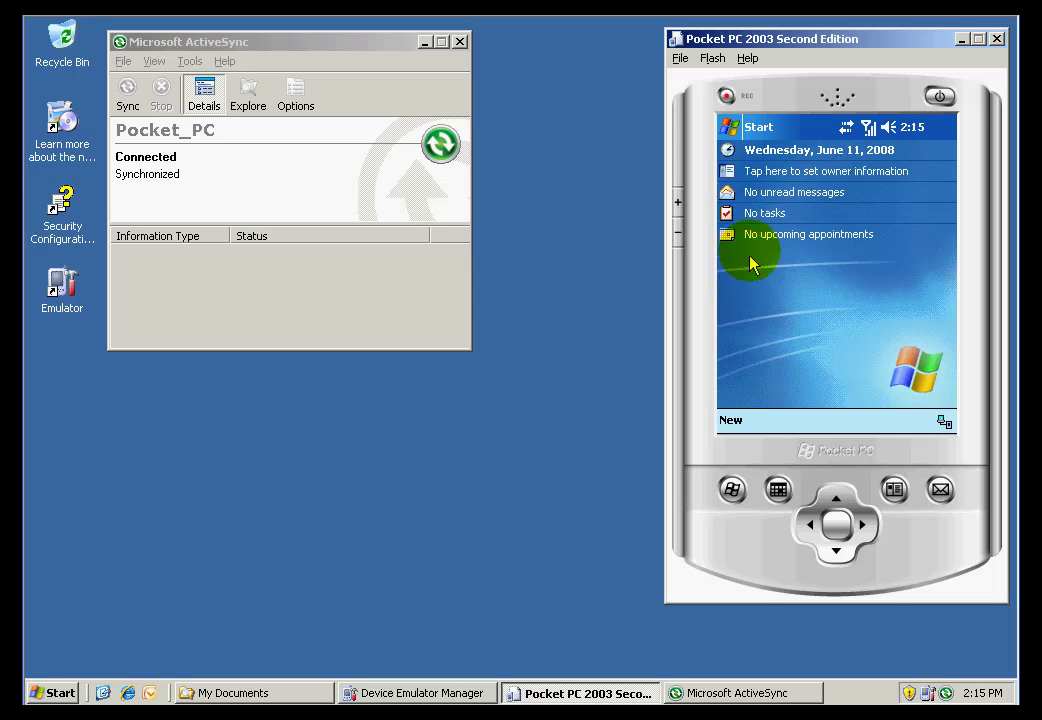
Launch PimlMobile from Start > Programs, read its welcome instructions, and exit it.
{"action": "left_click", "coordinate": [757, 131]}
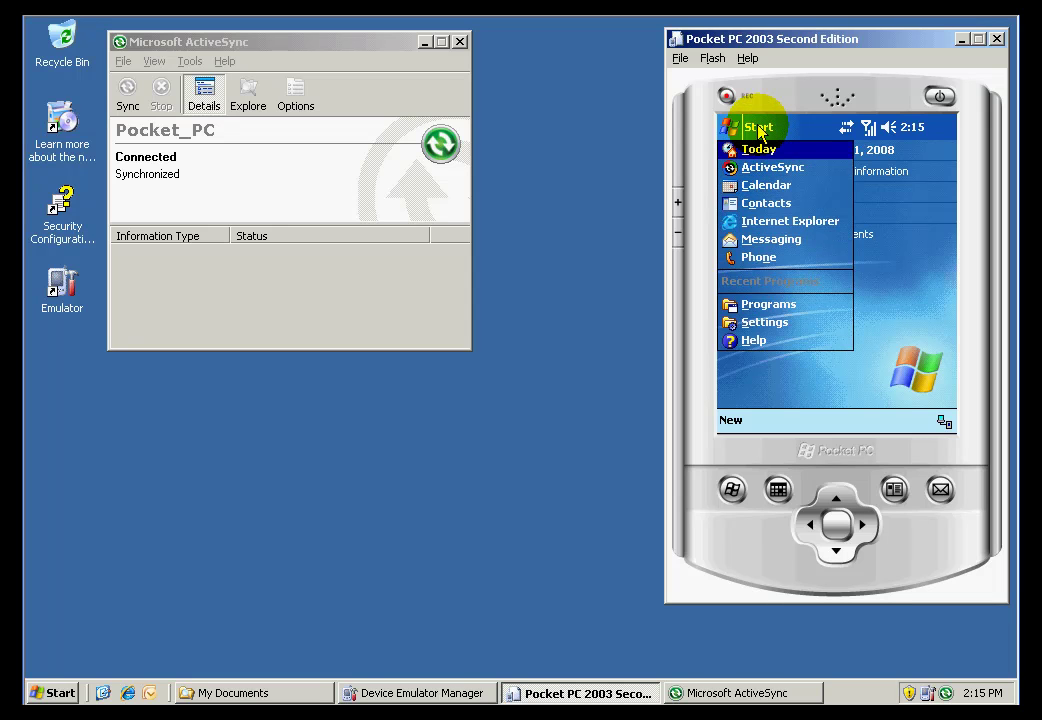
{"action": "left_click", "coordinate": [766, 305]}
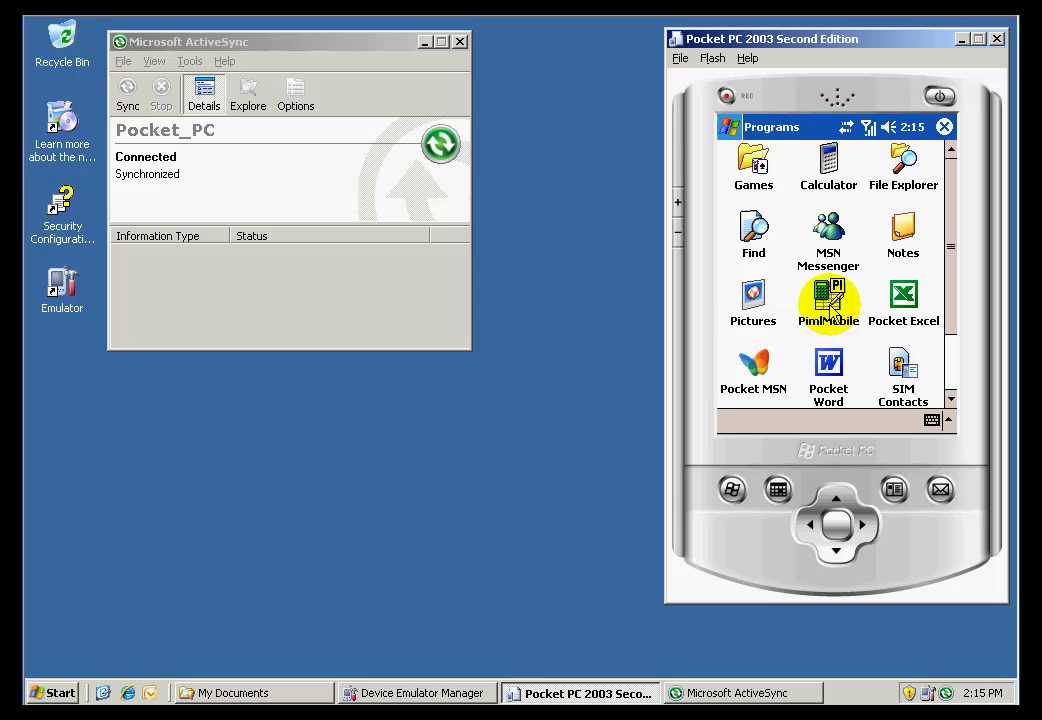
{"action": "left_click", "coordinate": [829, 310]}
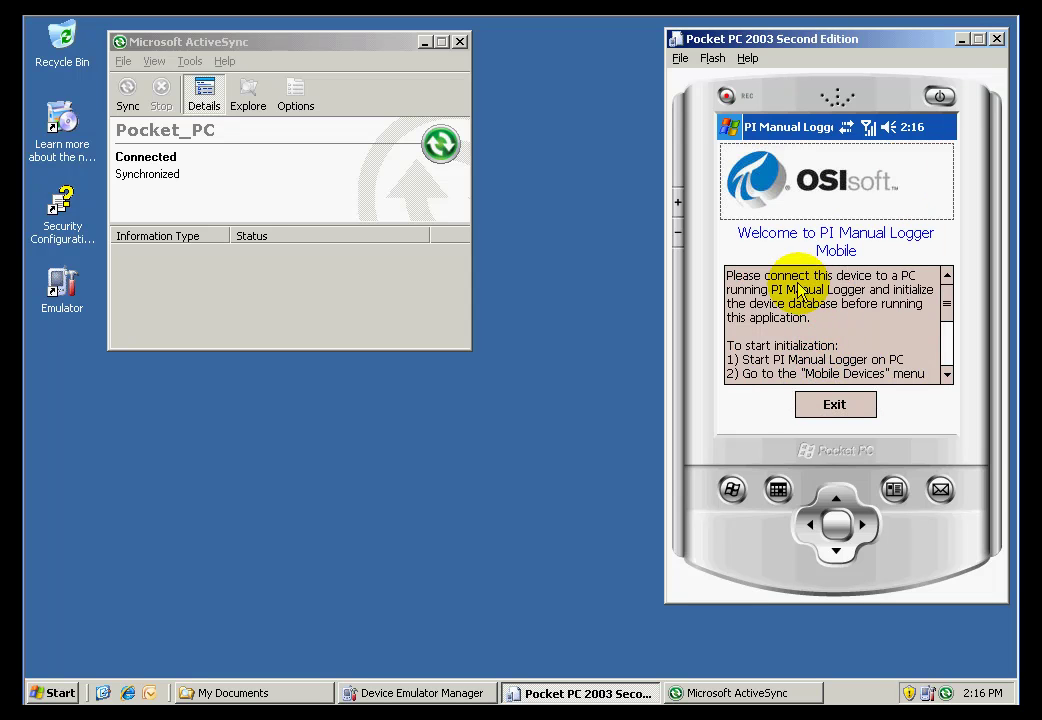
{"action": "scroll", "coordinate": [760, 260], "scroll_direction": "down", "scroll_amount": 3}
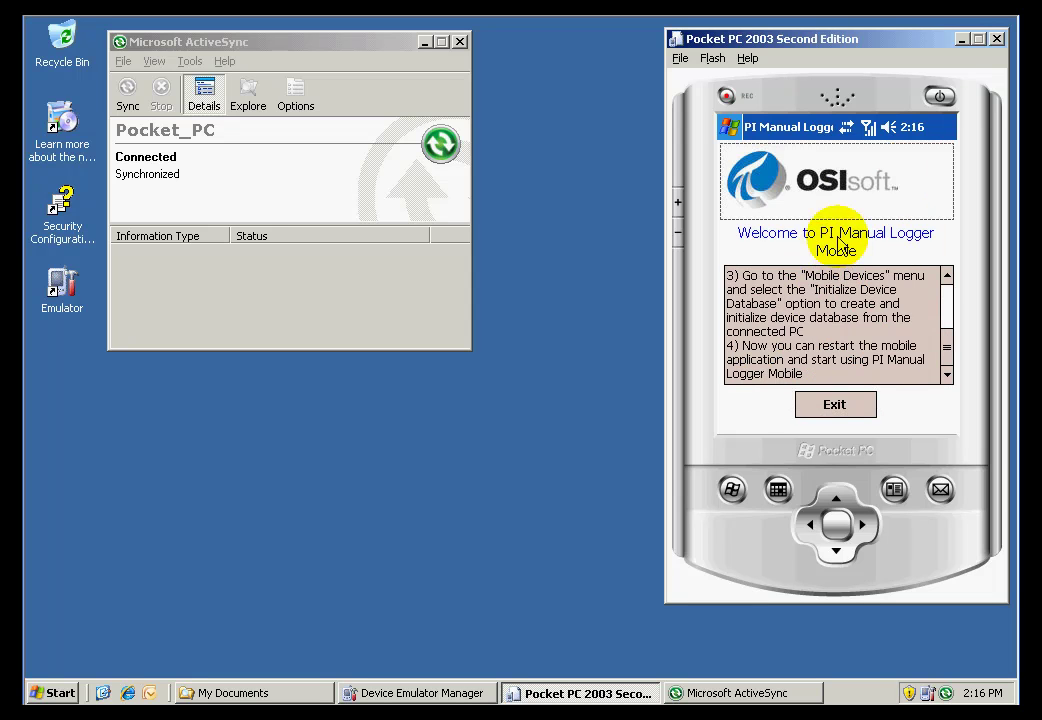
{"action": "left_click", "coordinate": [838, 406]}
{"action": "left_click", "coordinate": [832, 302]}
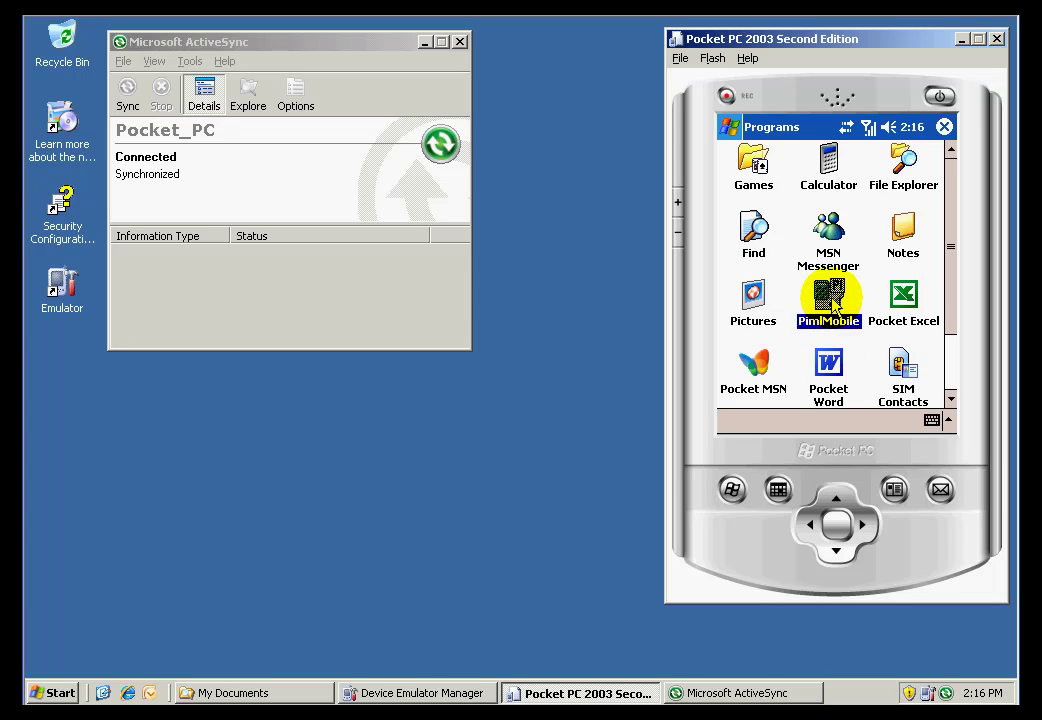